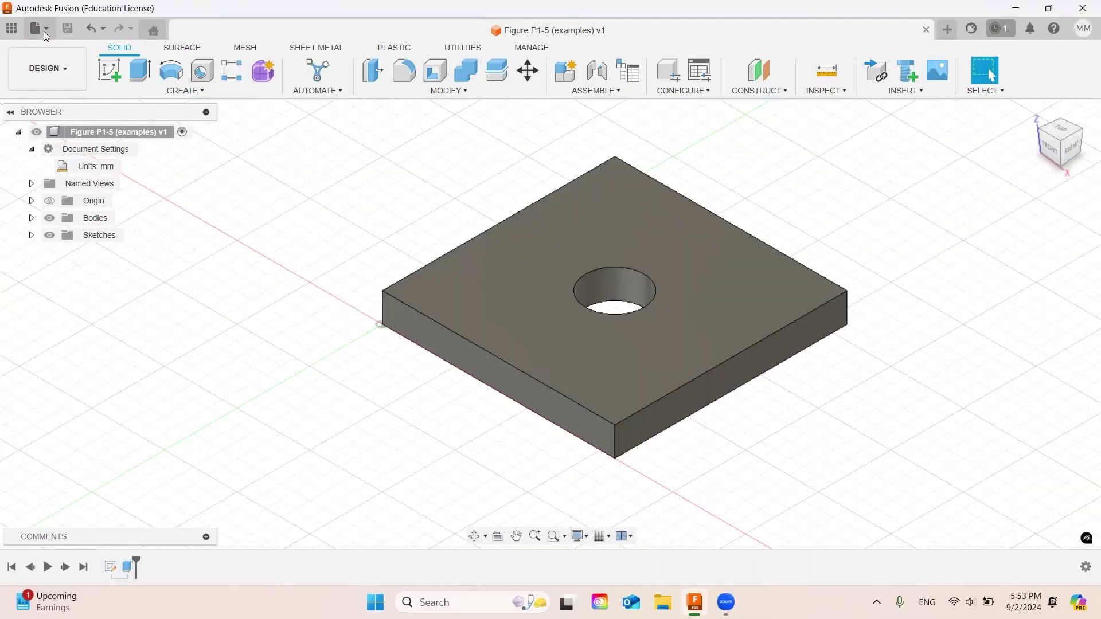
- Create a manual drawing from the plate design with the ISO standard, mm units and an A4 sheet
click(44, 31)
mouse_move(66, 96)
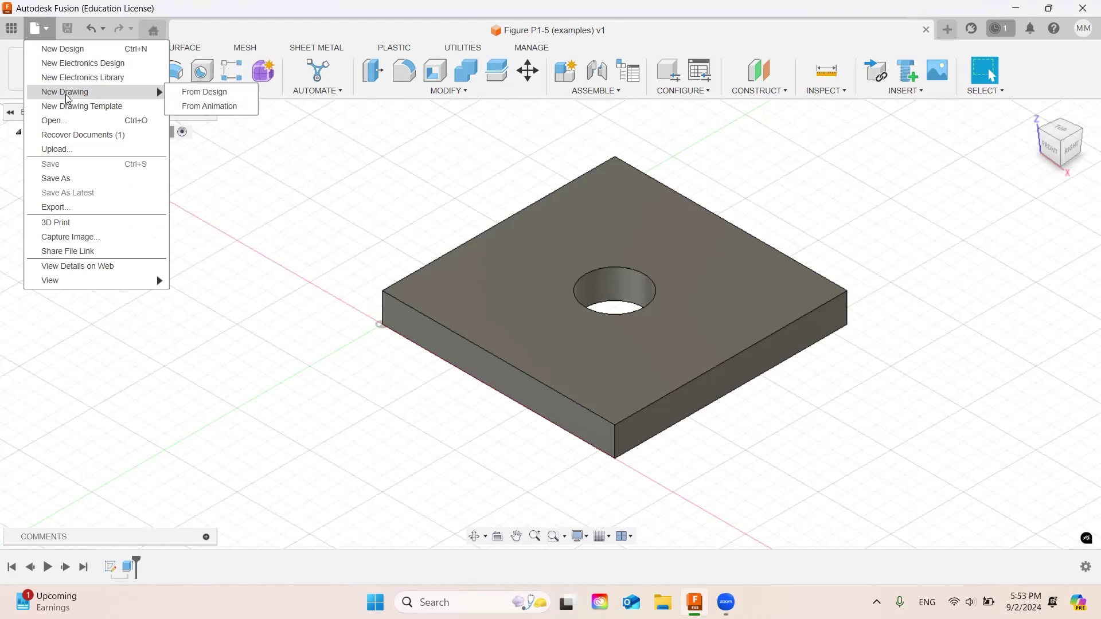
click(213, 99)
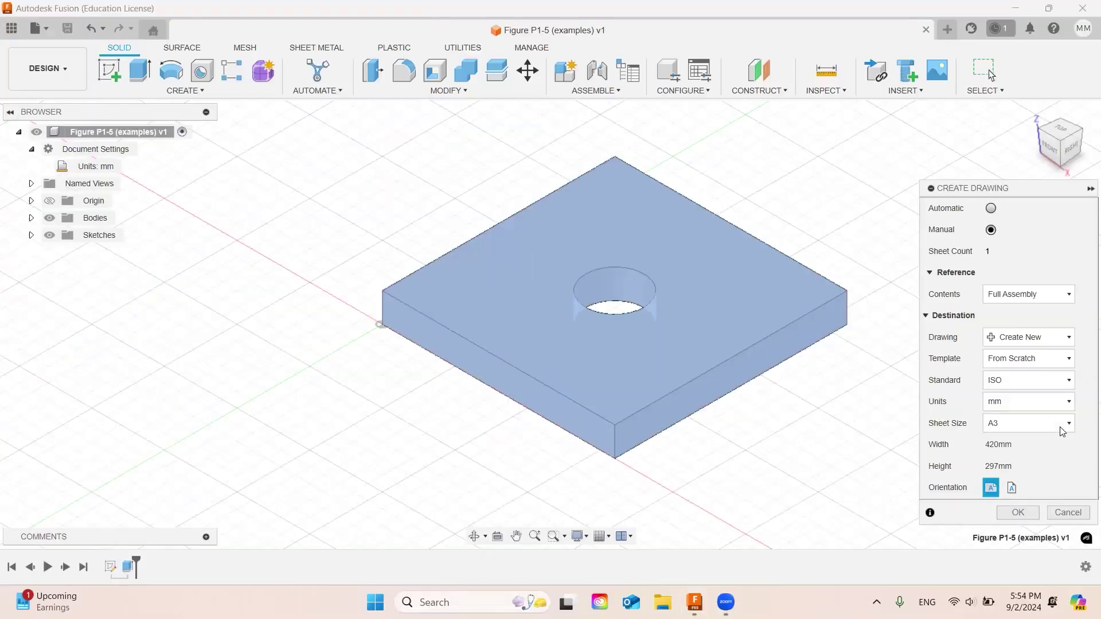
click(949, 378)
click(1023, 442)
click(1018, 513)
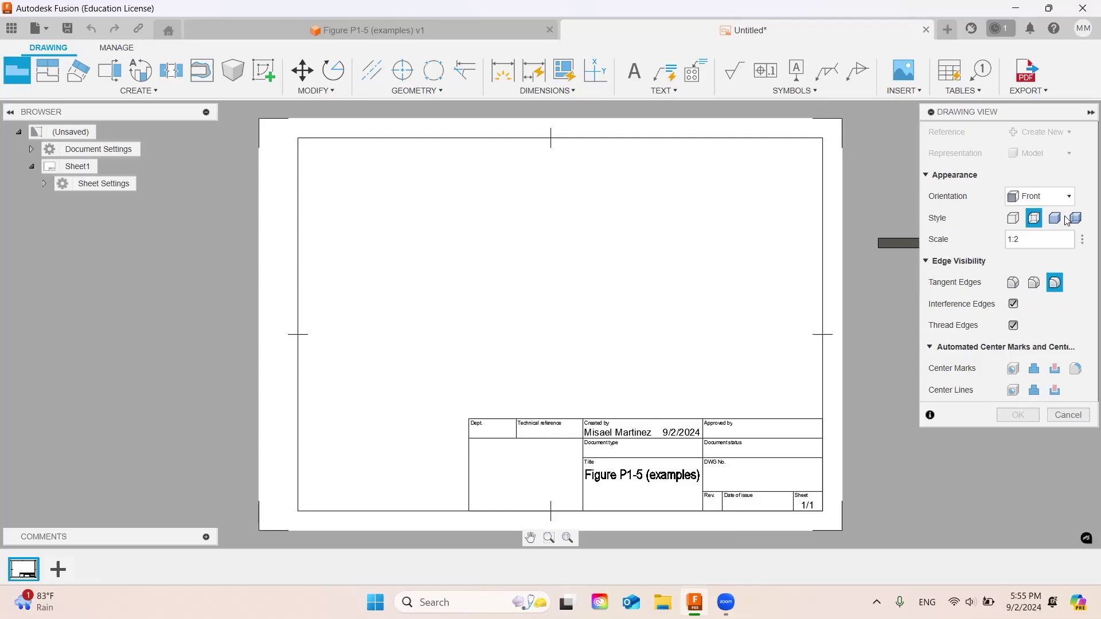
- Place a TOP base view of the plate at 1:1 scale in the sheet's upper left area, showing visible and hidden edges
click(1013, 189)
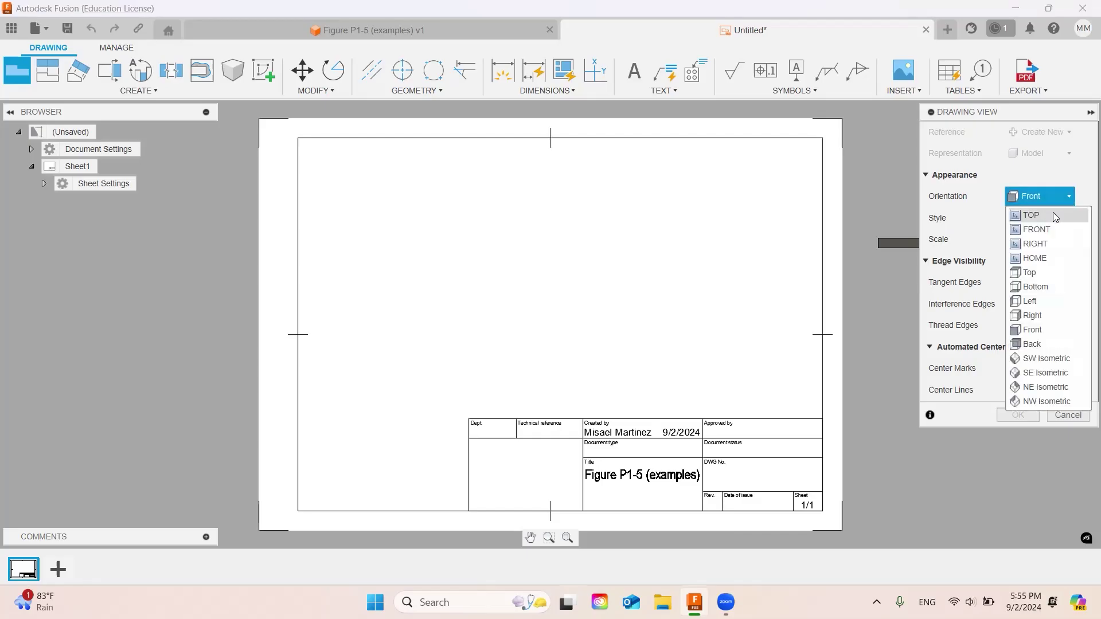
click(1053, 215)
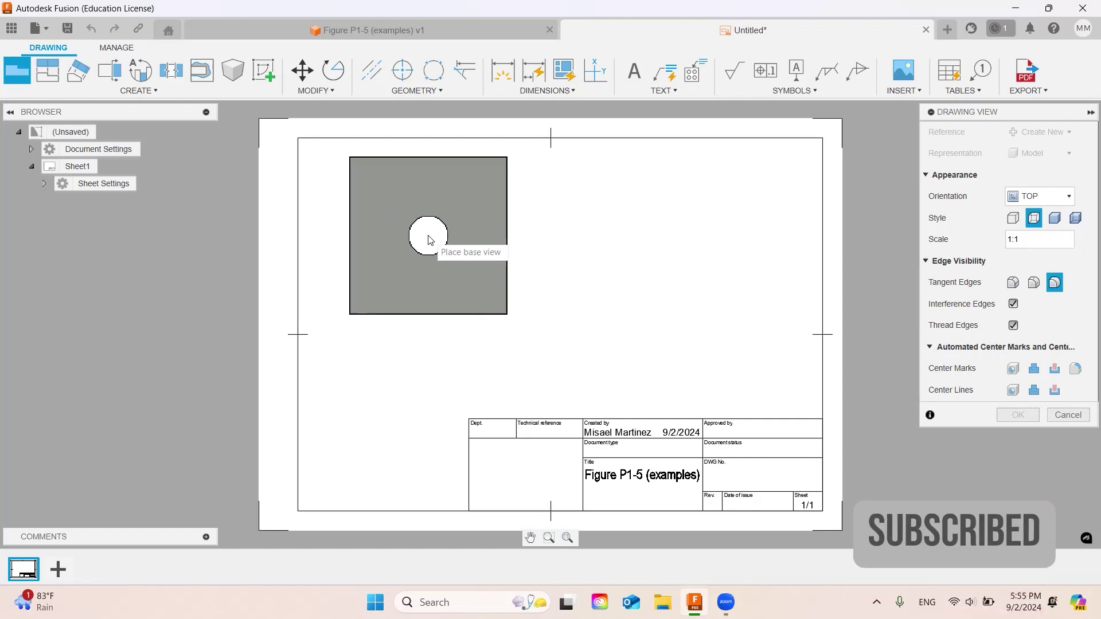
click(398, 240)
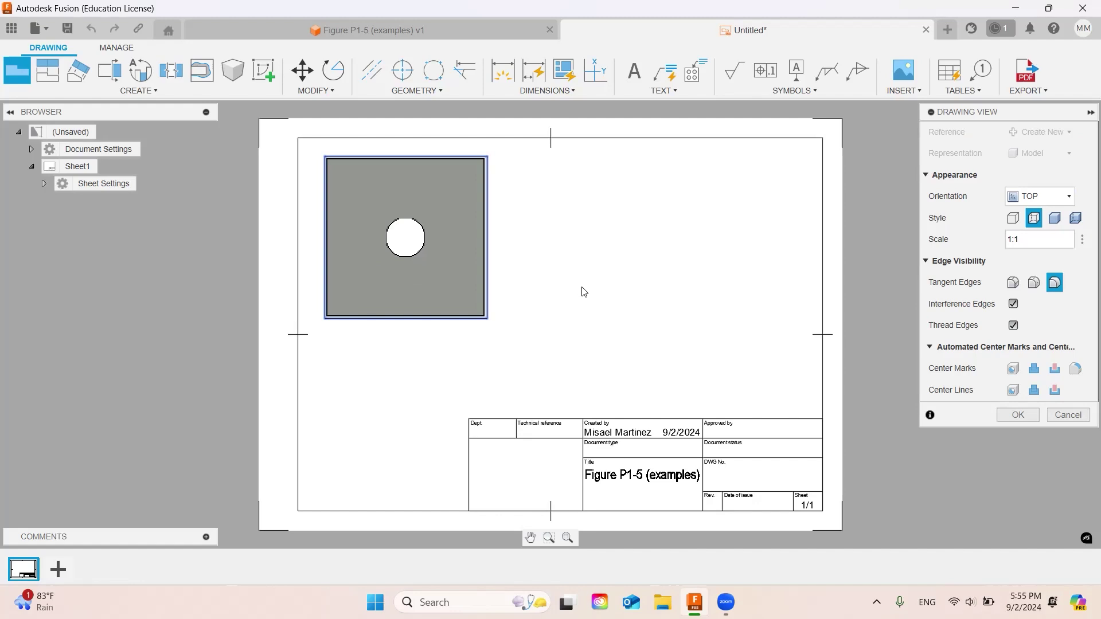
scroll(582, 287, up, 1)
scroll(569, 283, down, 2)
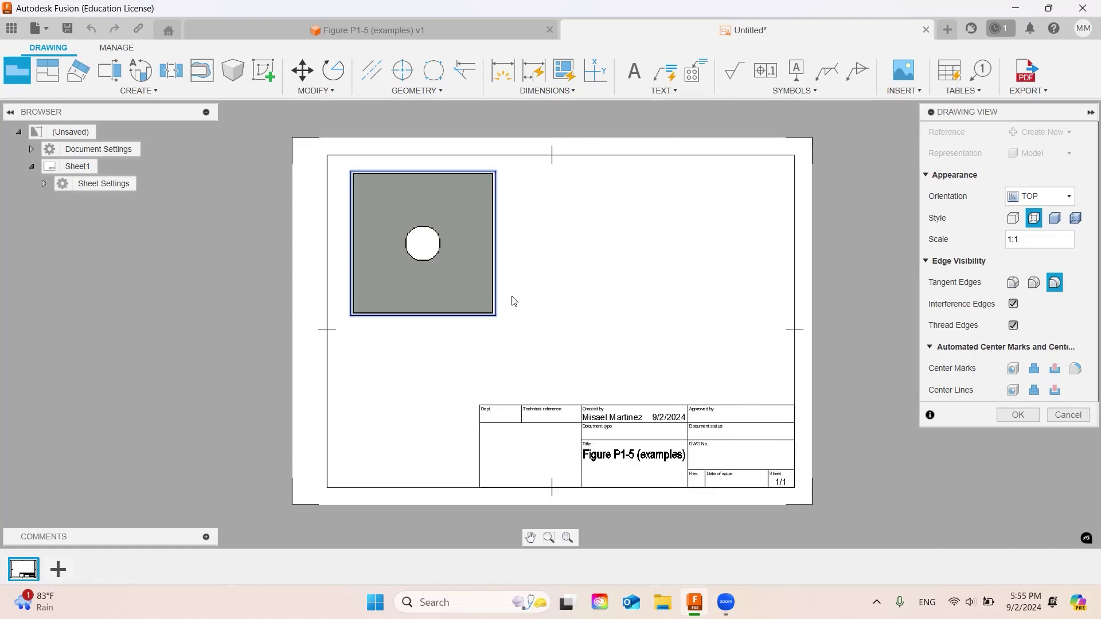
click(1012, 218)
click(1035, 220)
key(Return)
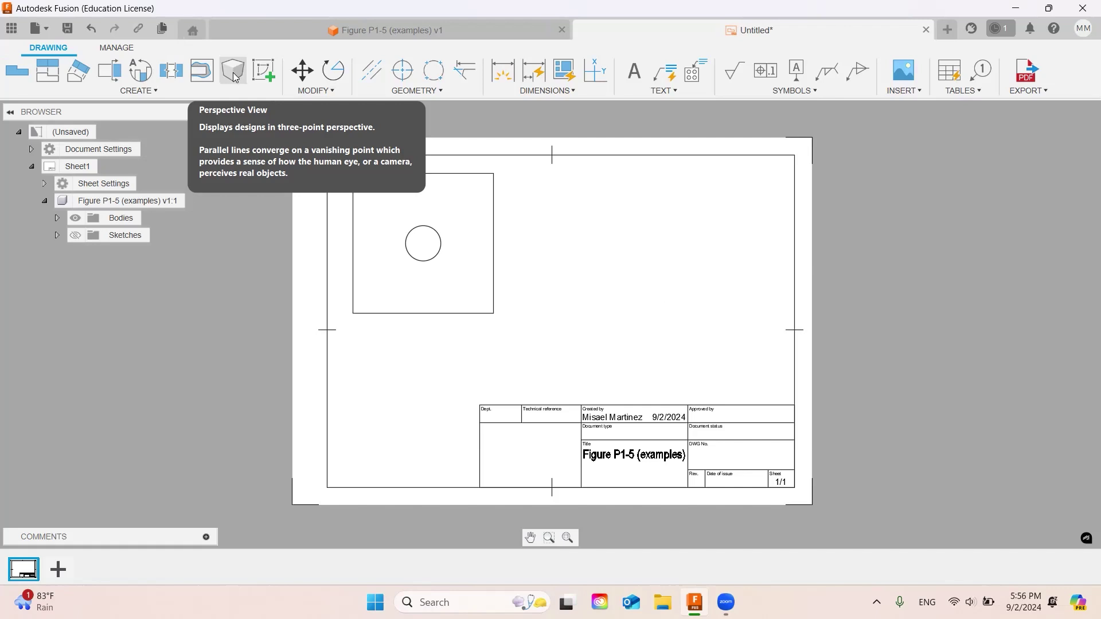
- Add a perspective view of the plate with NE Isometric orientation and 1:1 scale in the sheet's upper right area
click(154, 91)
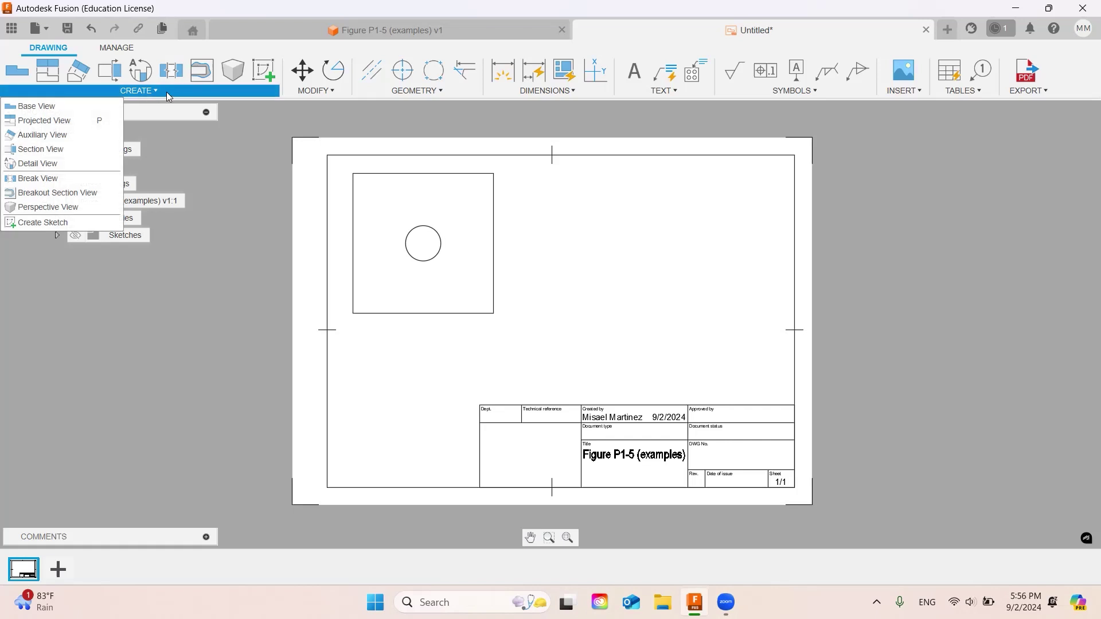
click(230, 83)
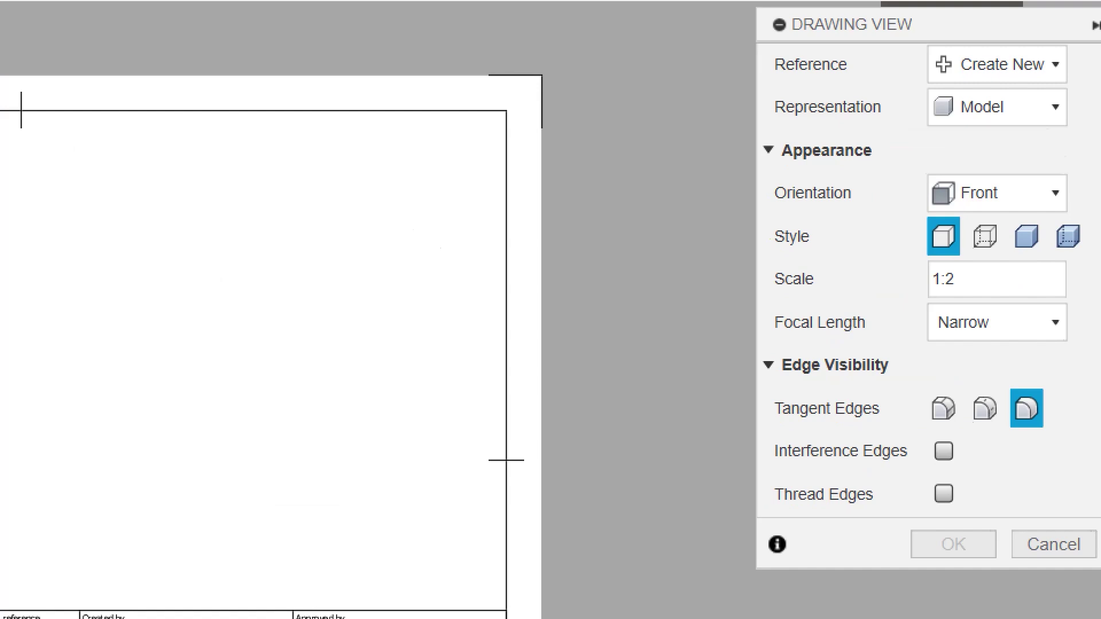
click(1044, 198)
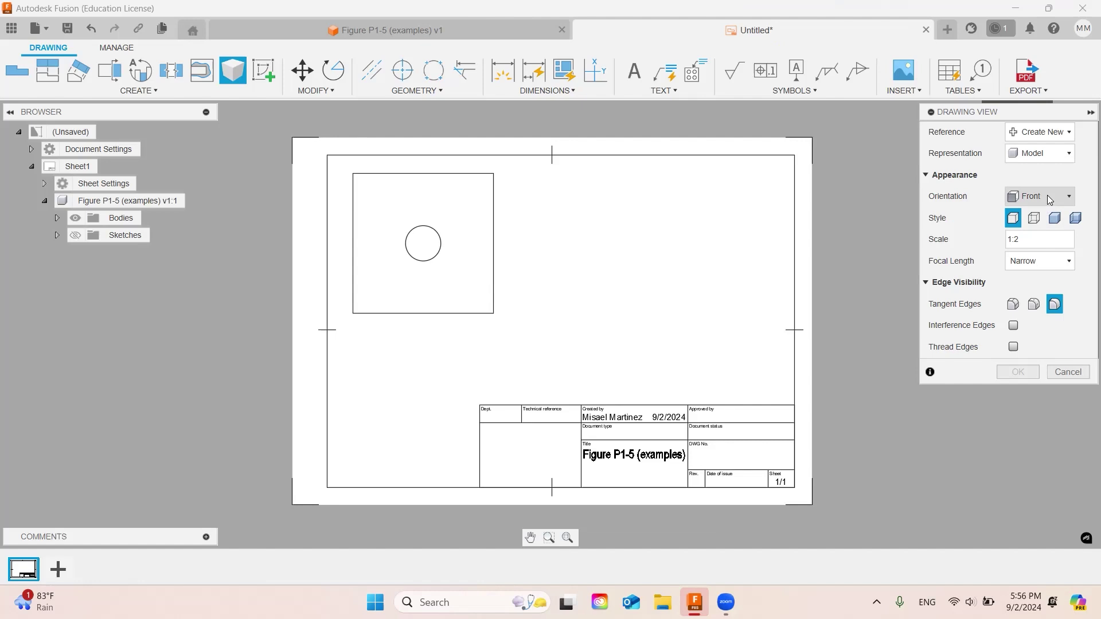
click(1048, 198)
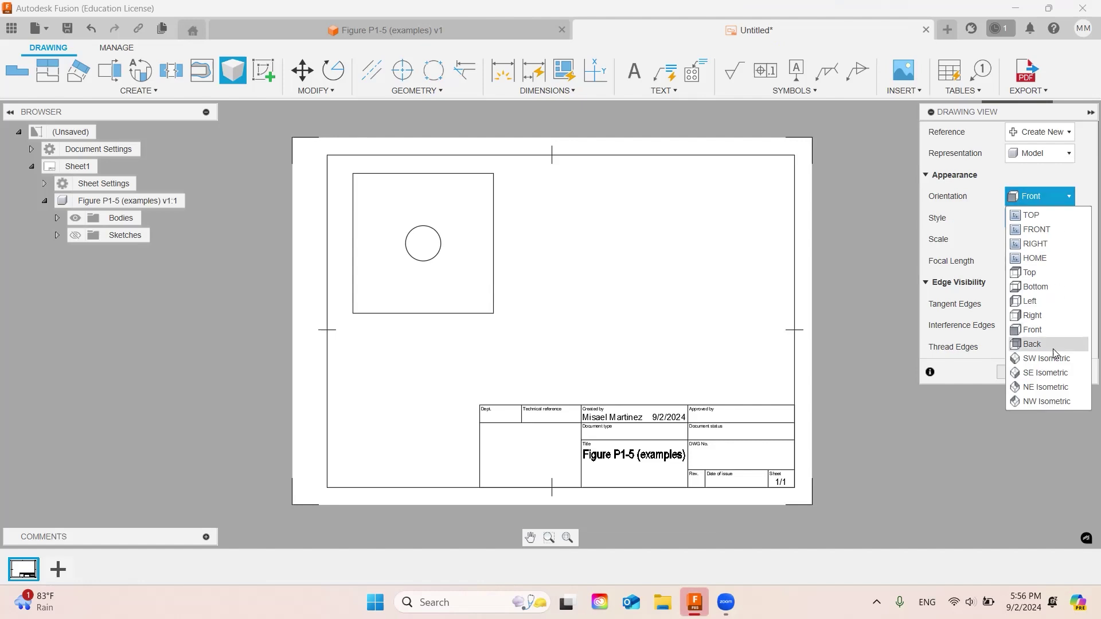
click(1045, 387)
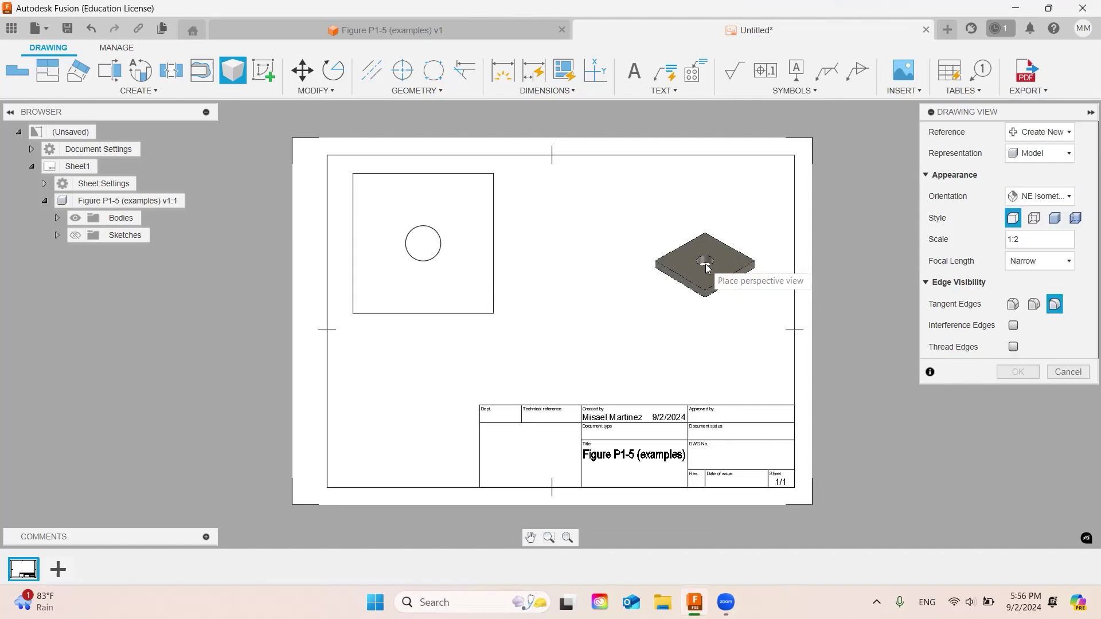
click(1036, 240)
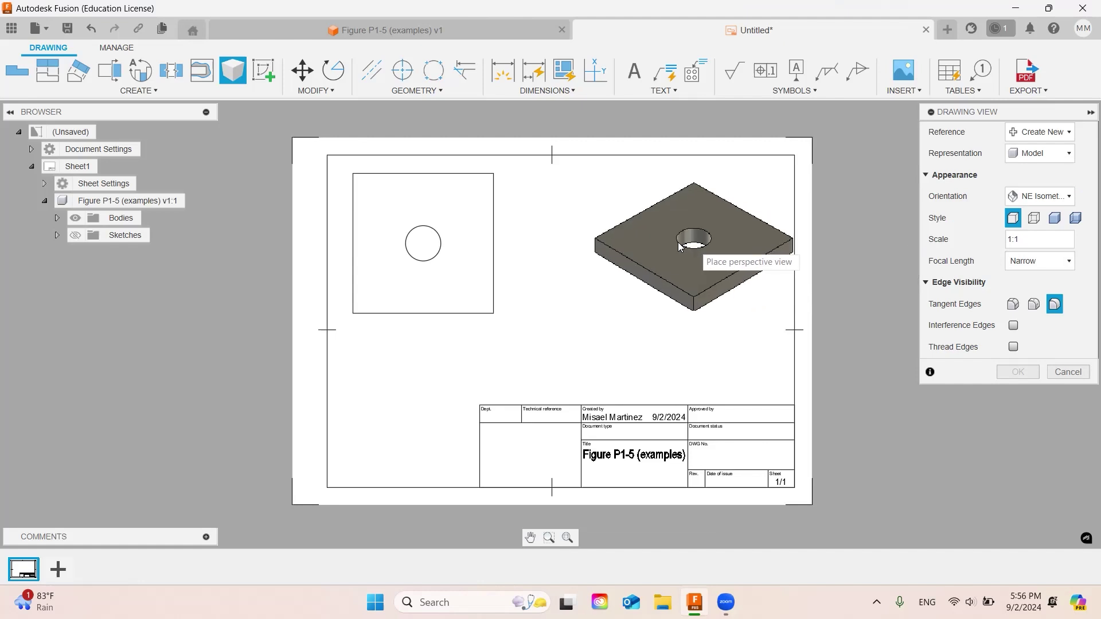
click(670, 243)
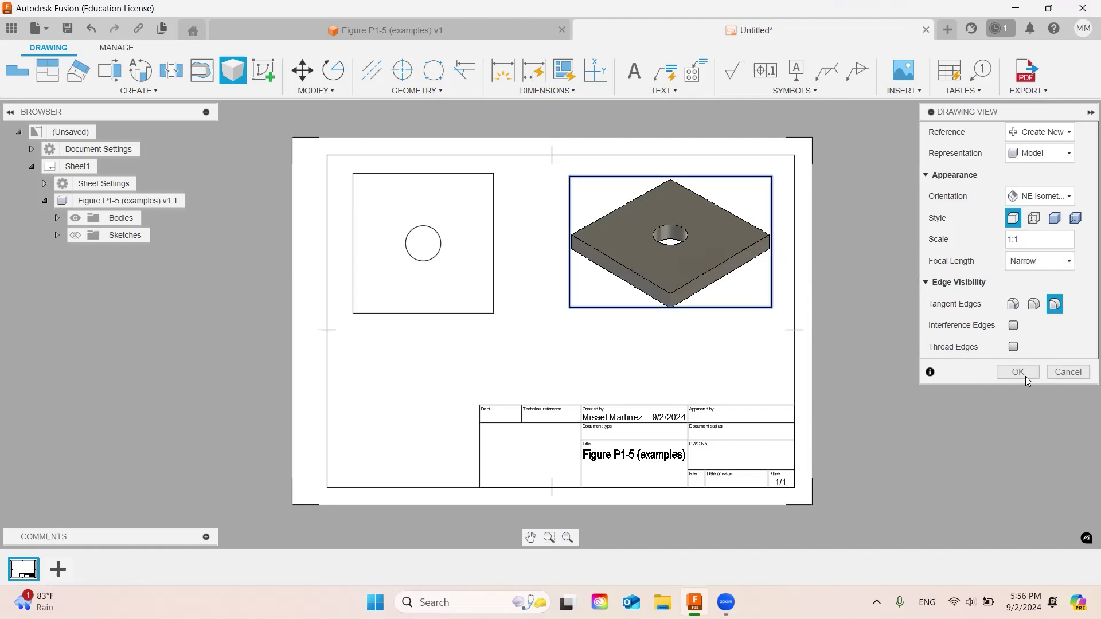
click(1018, 372)
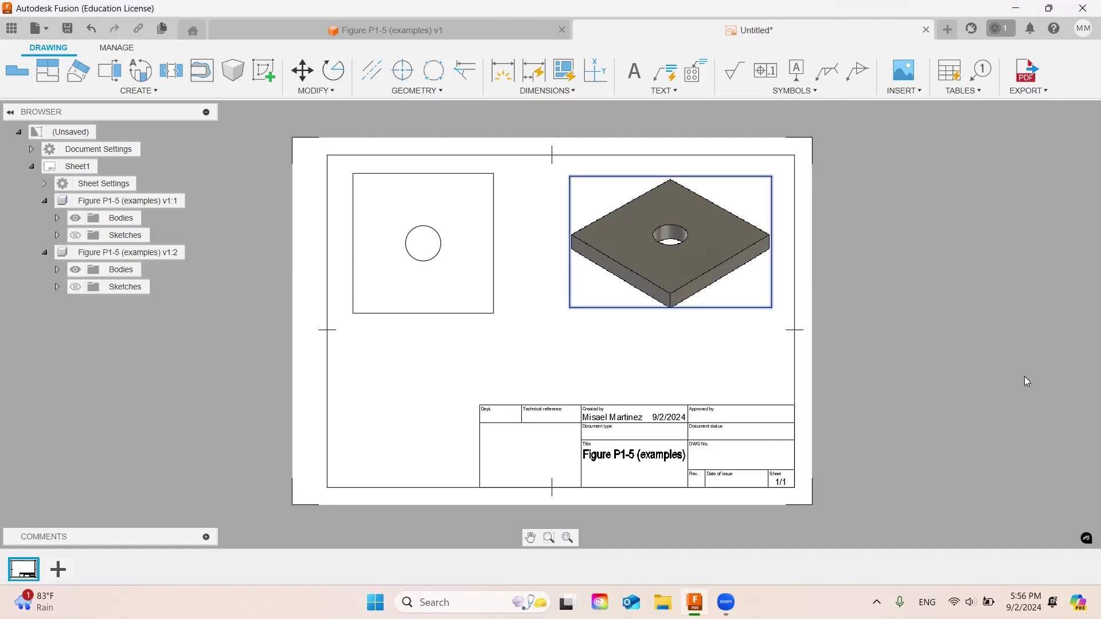
- Change the perspective view's style to shaded
double_click(694, 280)
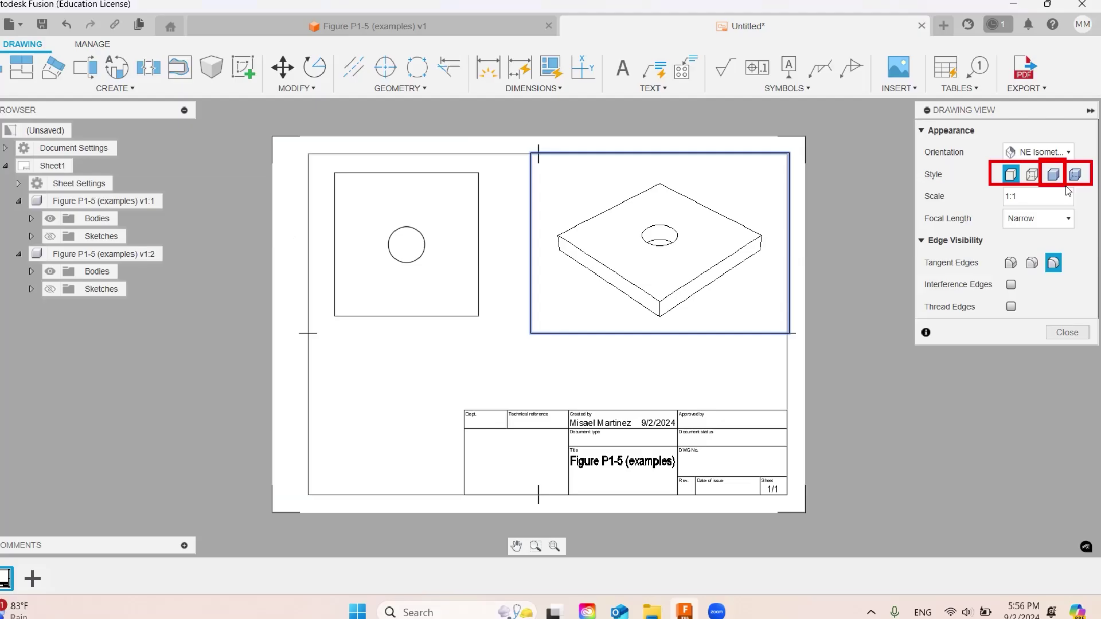
click(1007, 173)
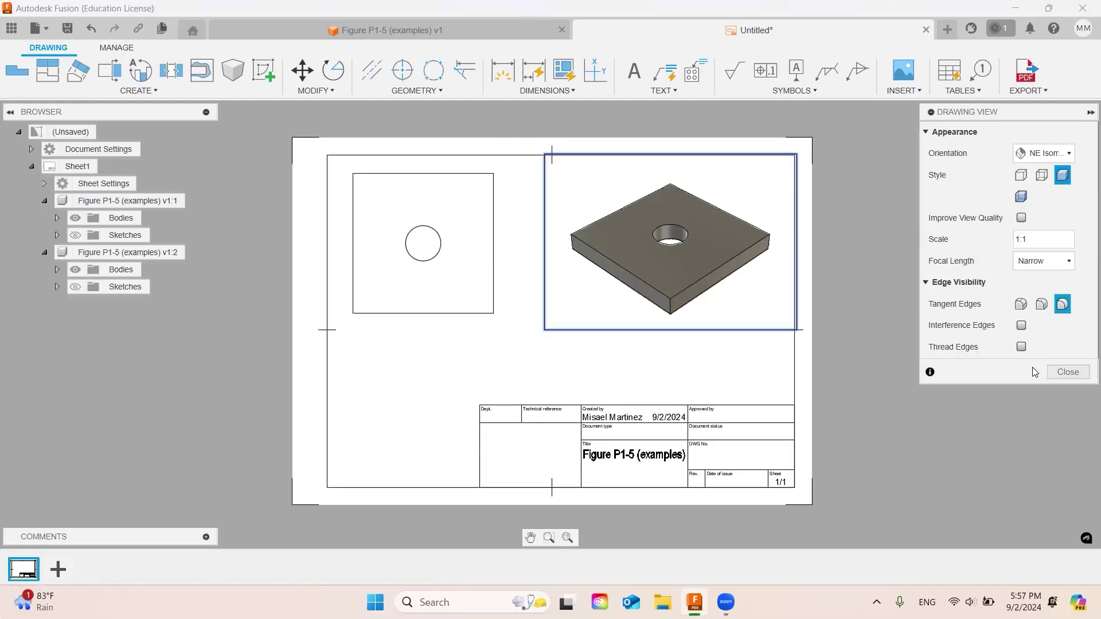
key(Return)
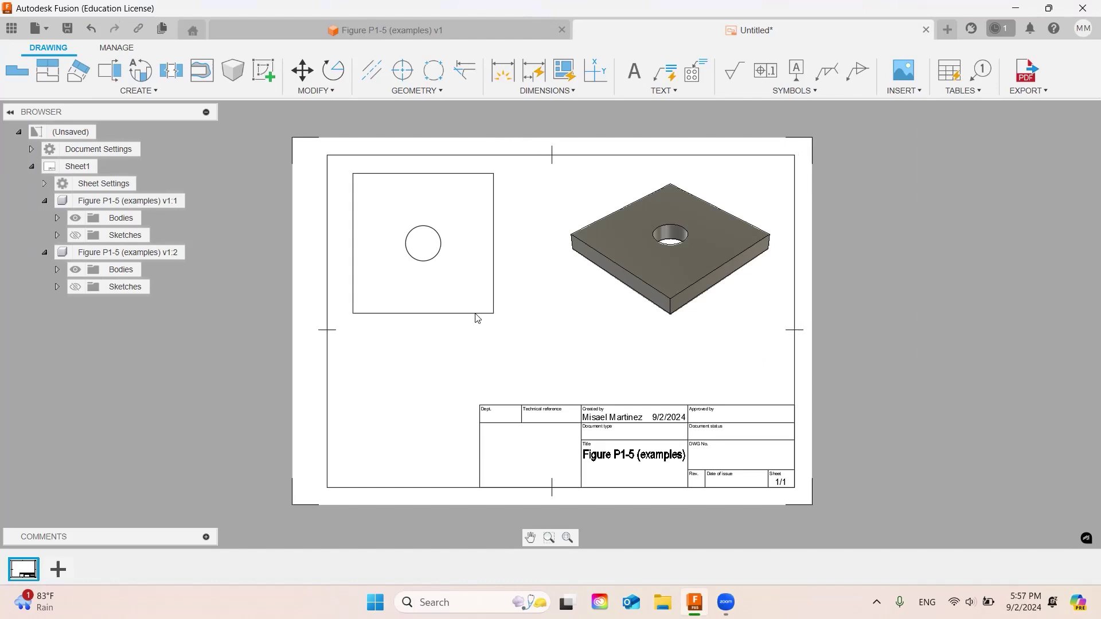
- Reposition the two views, moving the top view slightly right and down and the perspective view slightly right and up
drag(479, 319, 508, 330)
drag(710, 327, 725, 310)
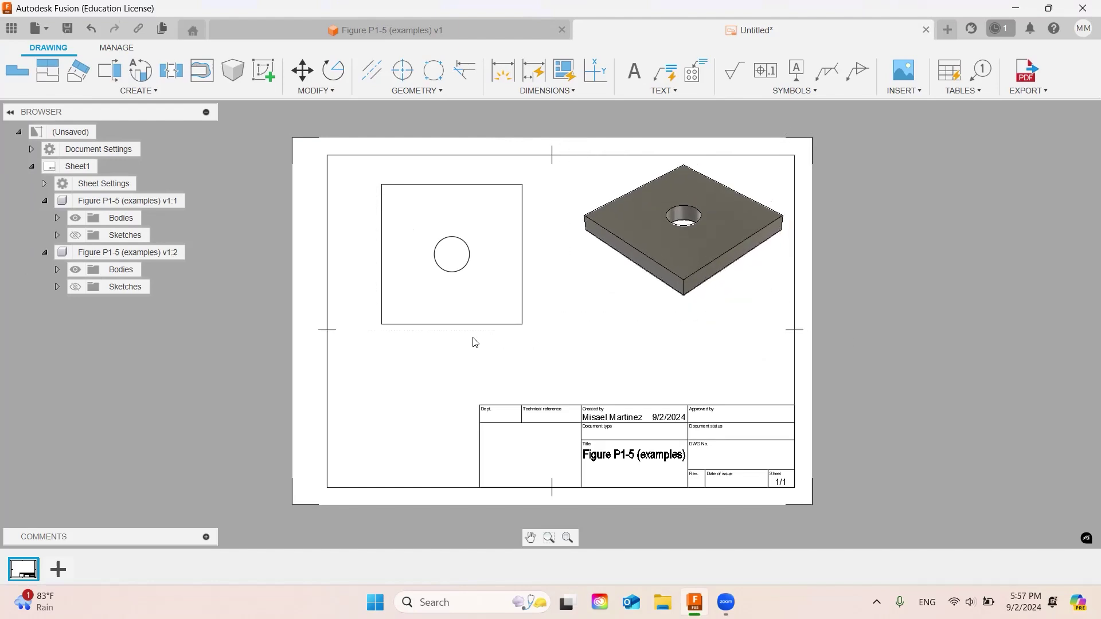
drag(474, 336, 506, 369)
- Dimension the top view's overall width above the plate, its height on the right side, and the hole's diameter
scroll(450, 293, down, 3)
scroll(449, 293, up, 6)
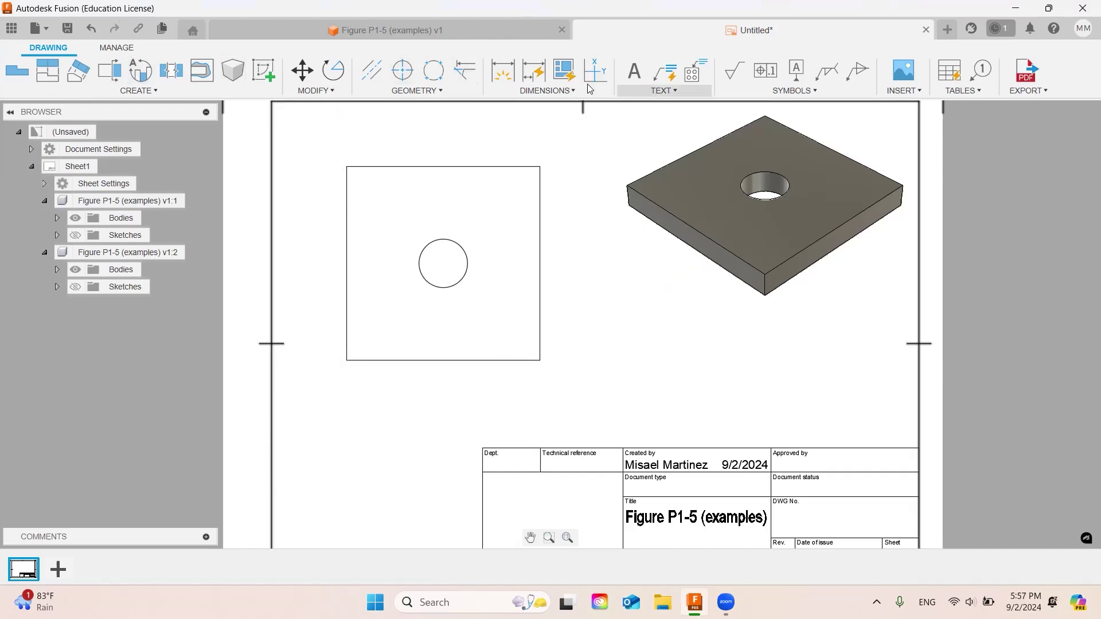
click(501, 81)
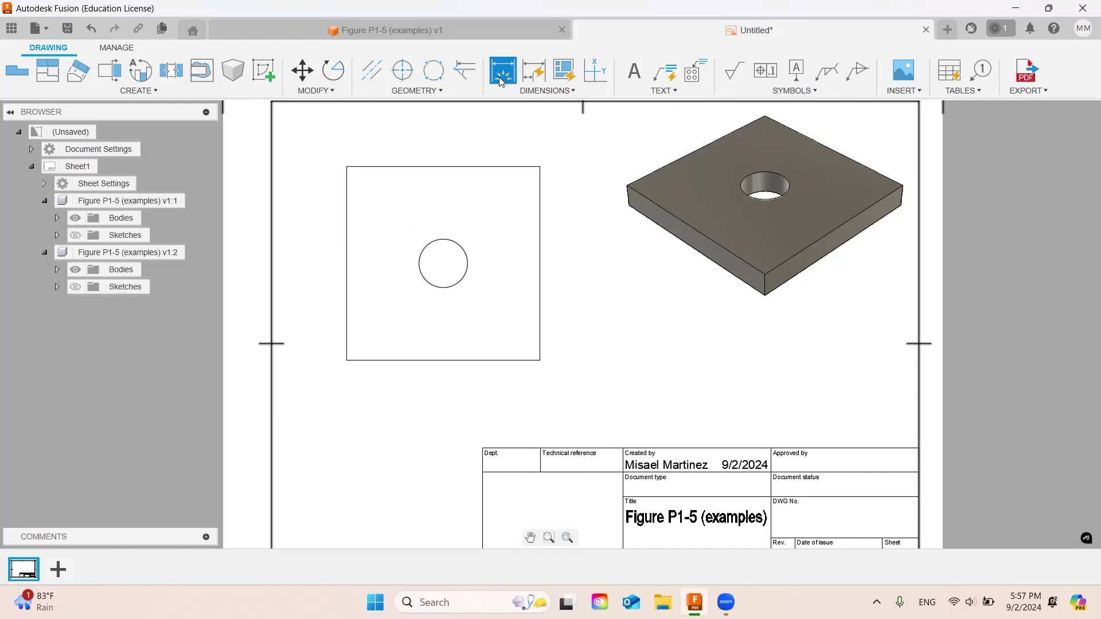
click(440, 168)
click(438, 154)
click(539, 226)
click(562, 227)
click(467, 273)
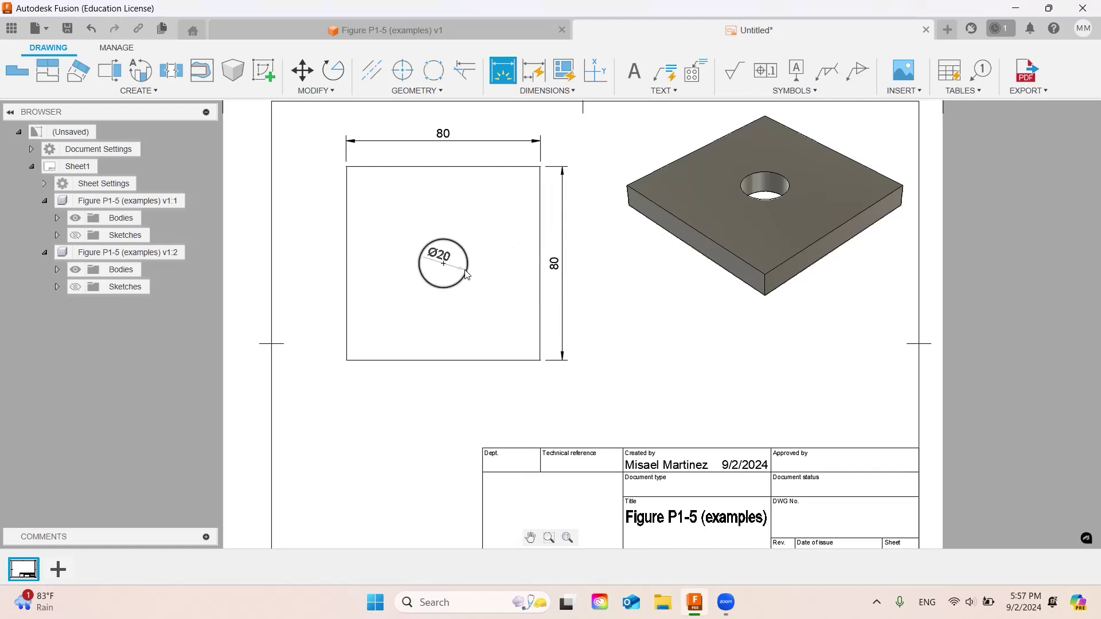
click(613, 341)
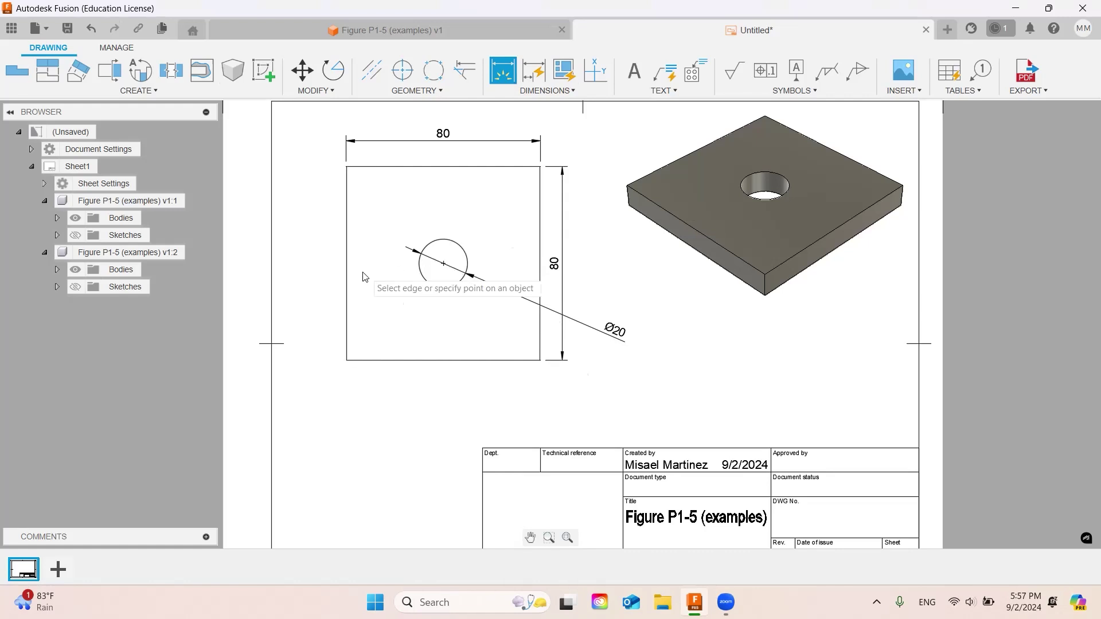
- Dimension the hole centre's distance from the plate's left edge below the view and from its upper edge at the left
click(347, 271)
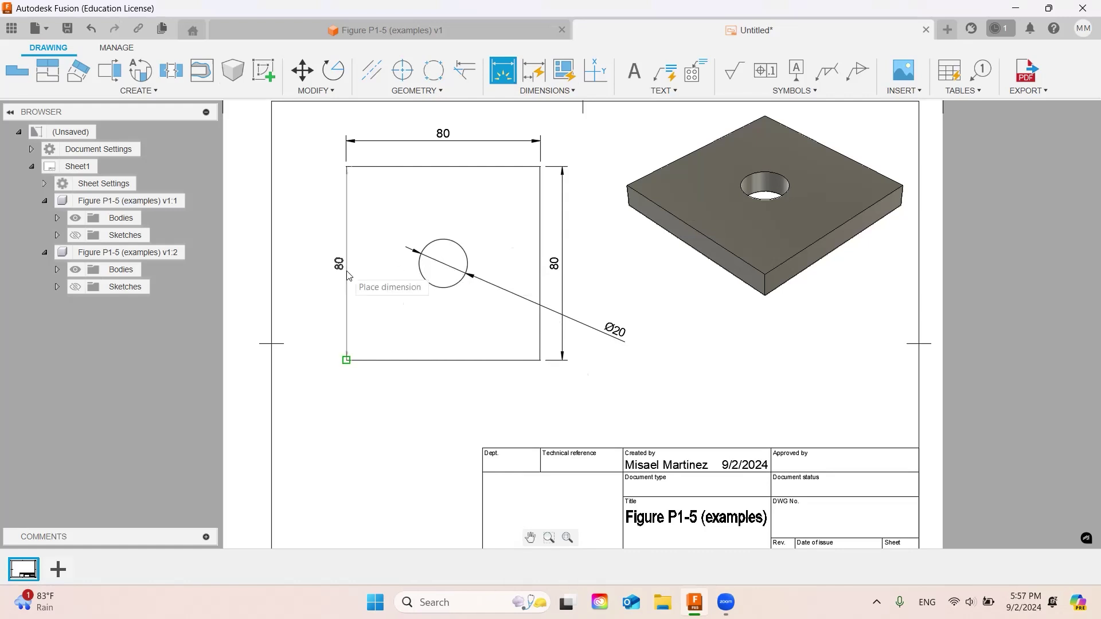
click(422, 277)
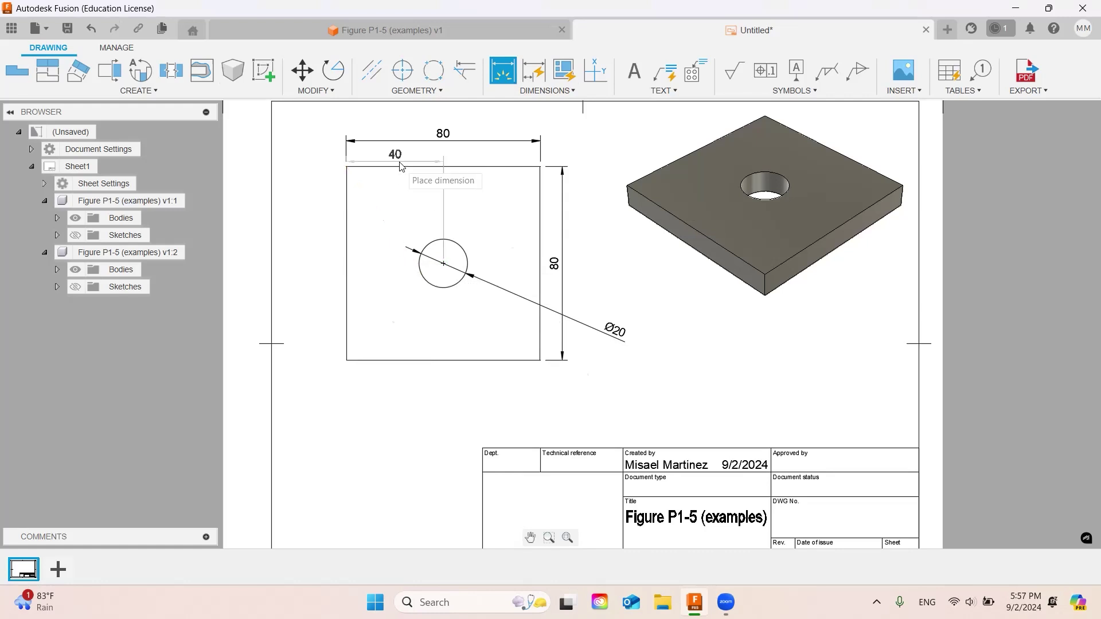
click(422, 401)
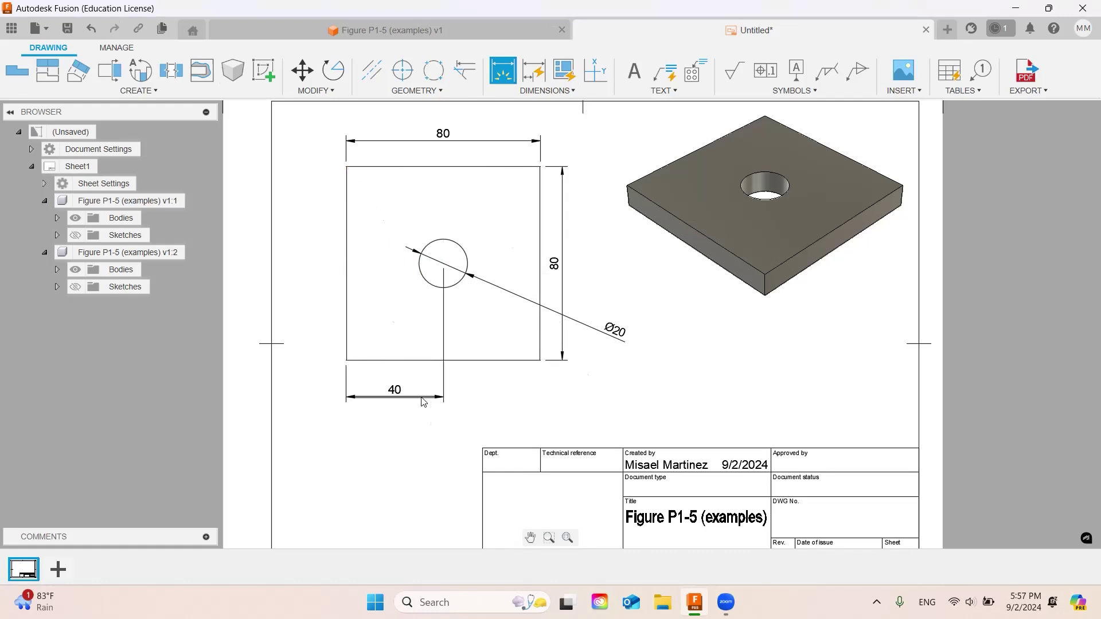
click(461, 168)
click(461, 250)
click(319, 235)
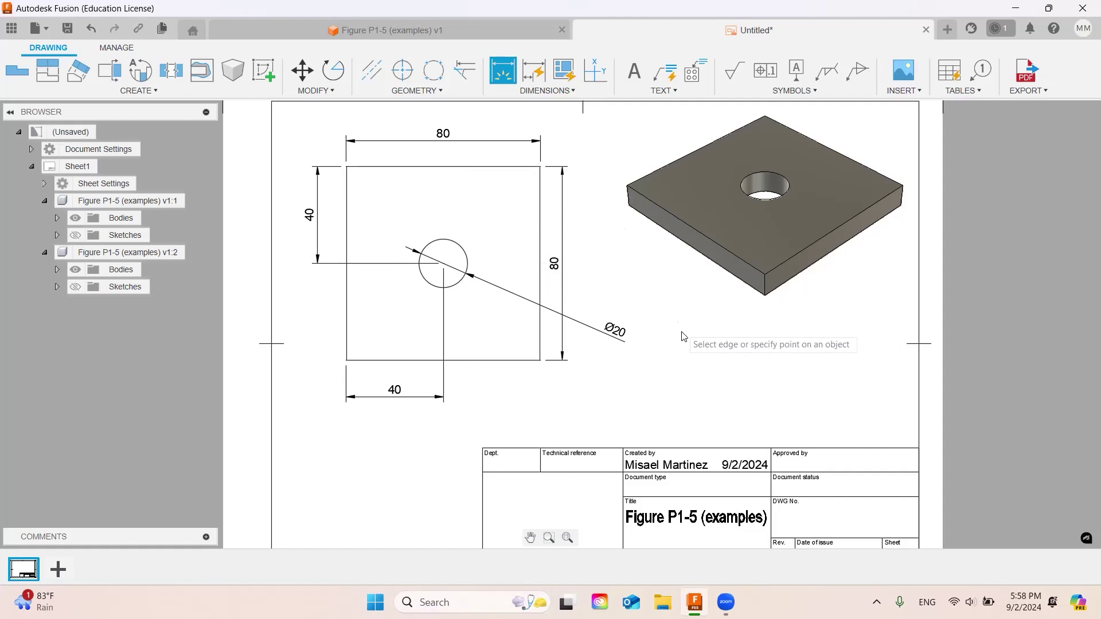
key(Escape)
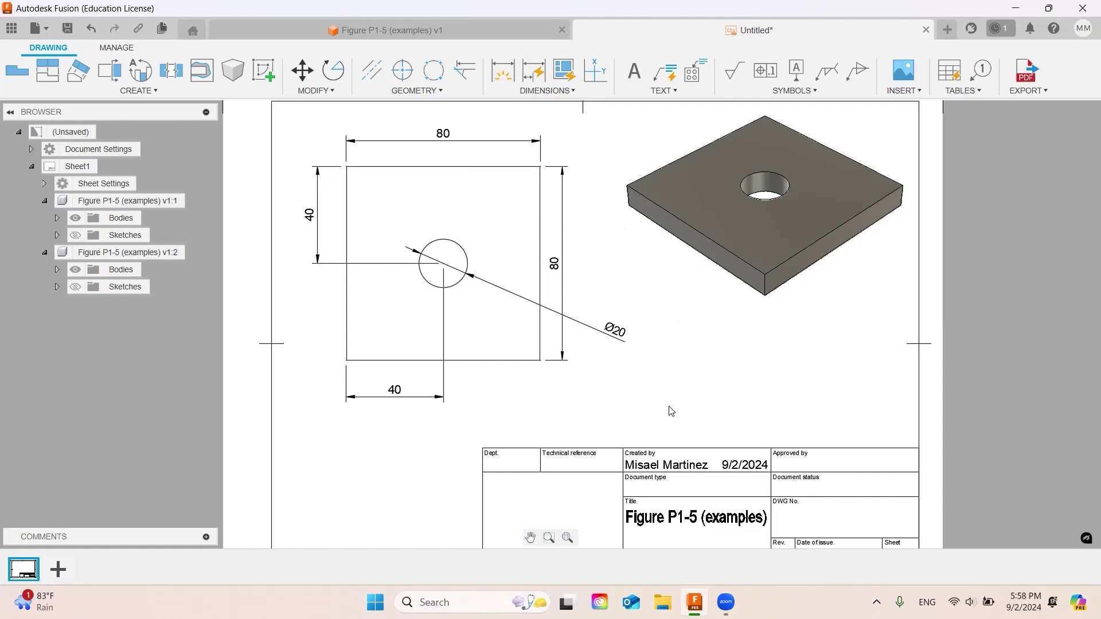
- Fill in the title block's department field with 1221-02 and finish editing the title block
scroll(671, 411, down, 1)
scroll(668, 409, down, 1)
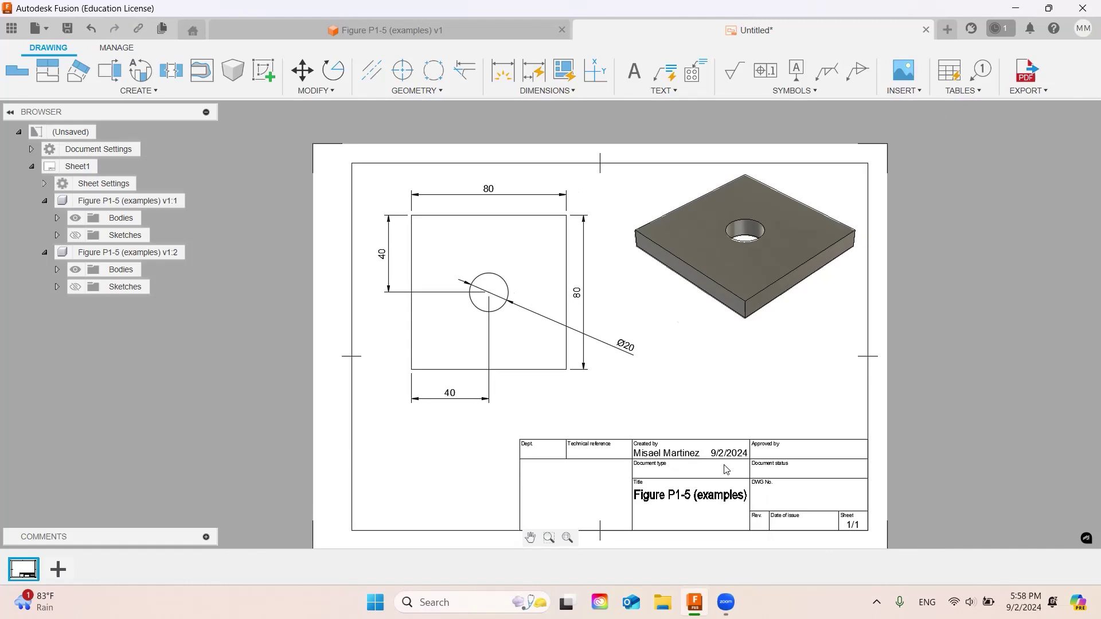
scroll(470, 317, up, 1)
scroll(468, 320, up, 1)
scroll(401, 333, up, 1)
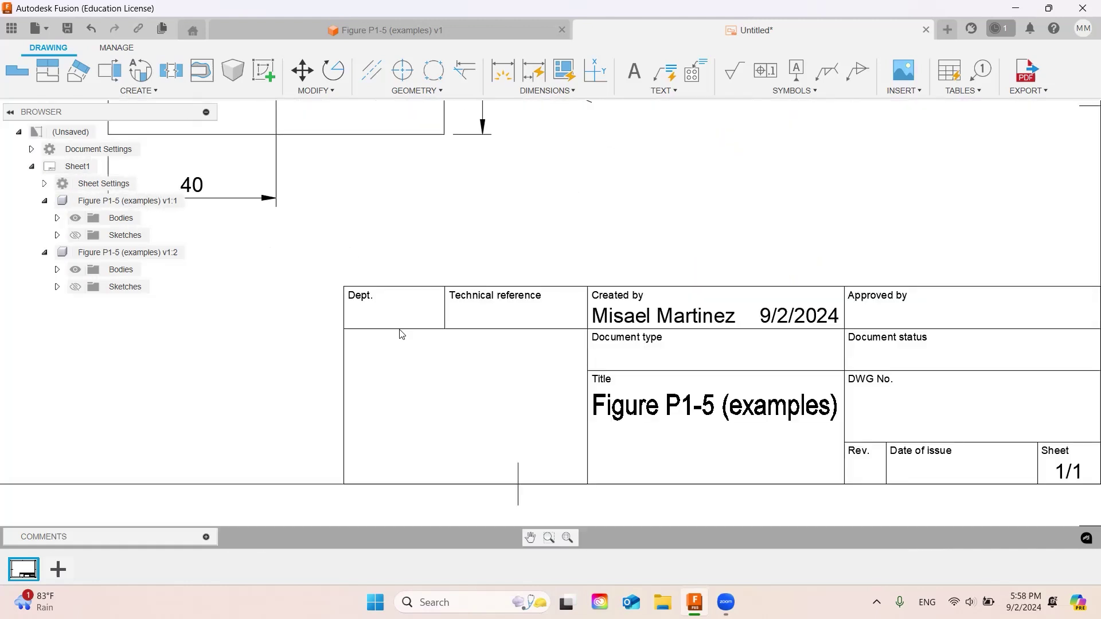
scroll(402, 334, up, 1)
scroll(822, 418, up, 1)
scroll(831, 421, down, 1)
scroll(900, 429, down, 1)
mouse_move(899, 430)
middle_down()
mouse_move(768, 384)
mouse_move(605, 352)
middle_up()
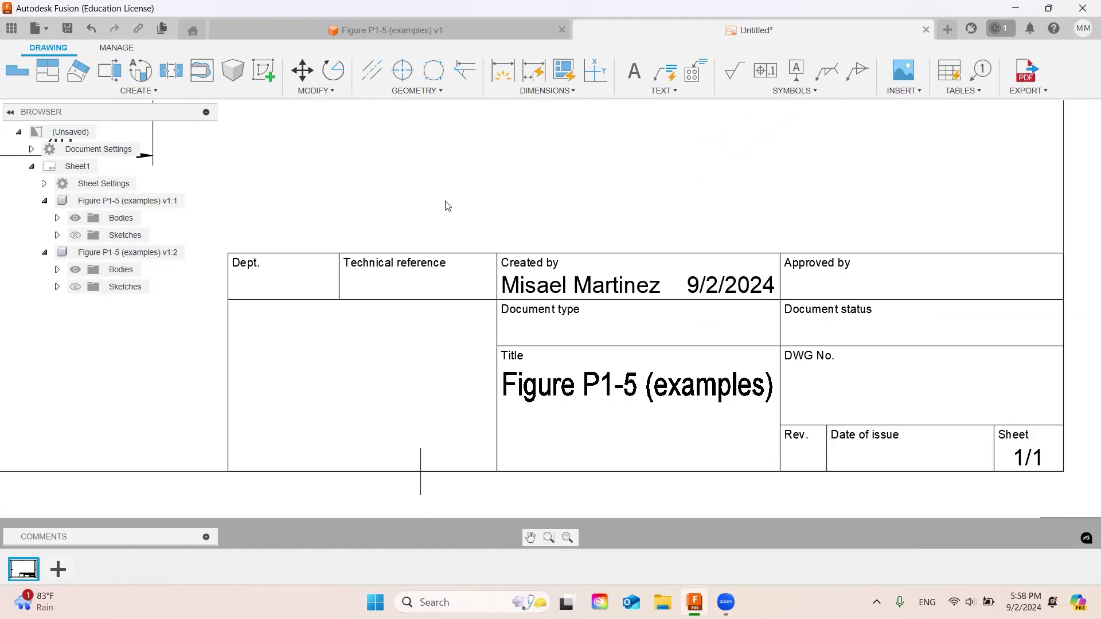
click(461, 303)
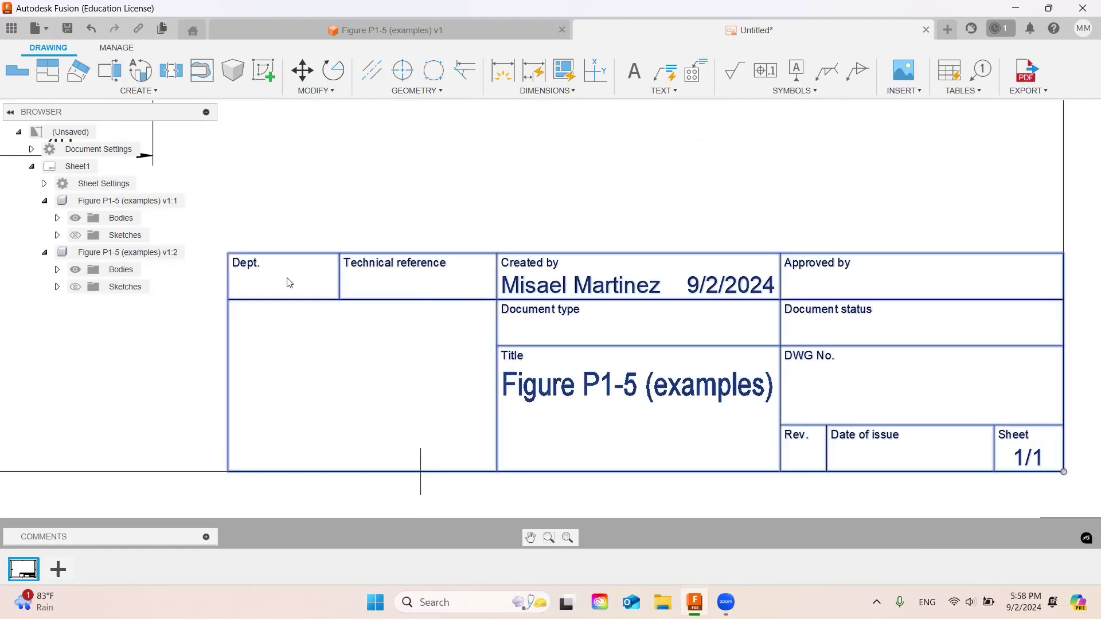
double_click(300, 301)
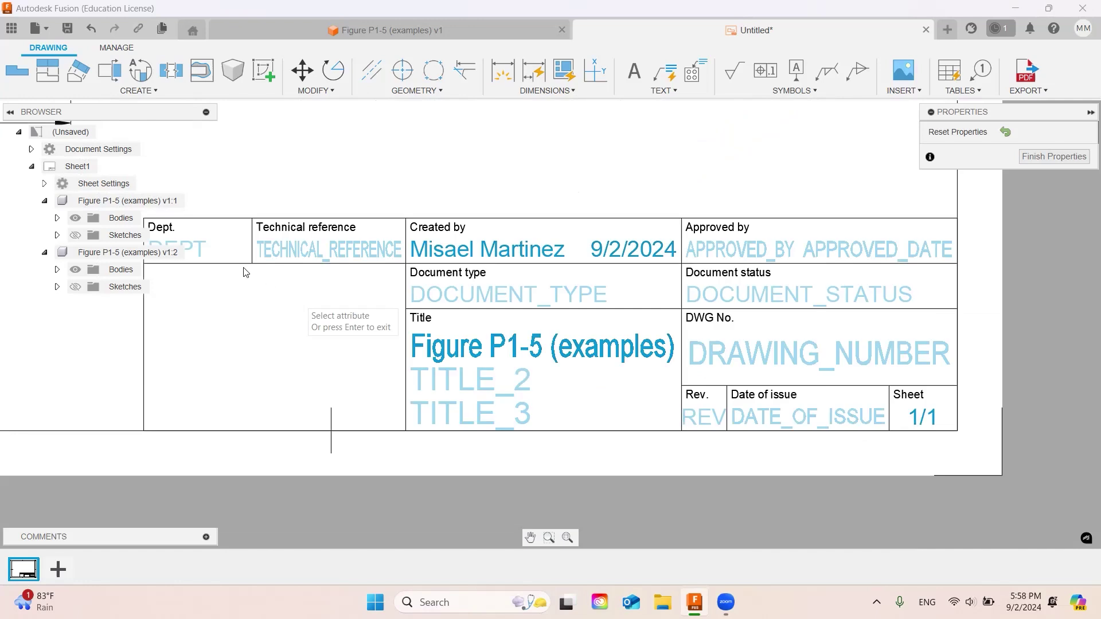
click(200, 250)
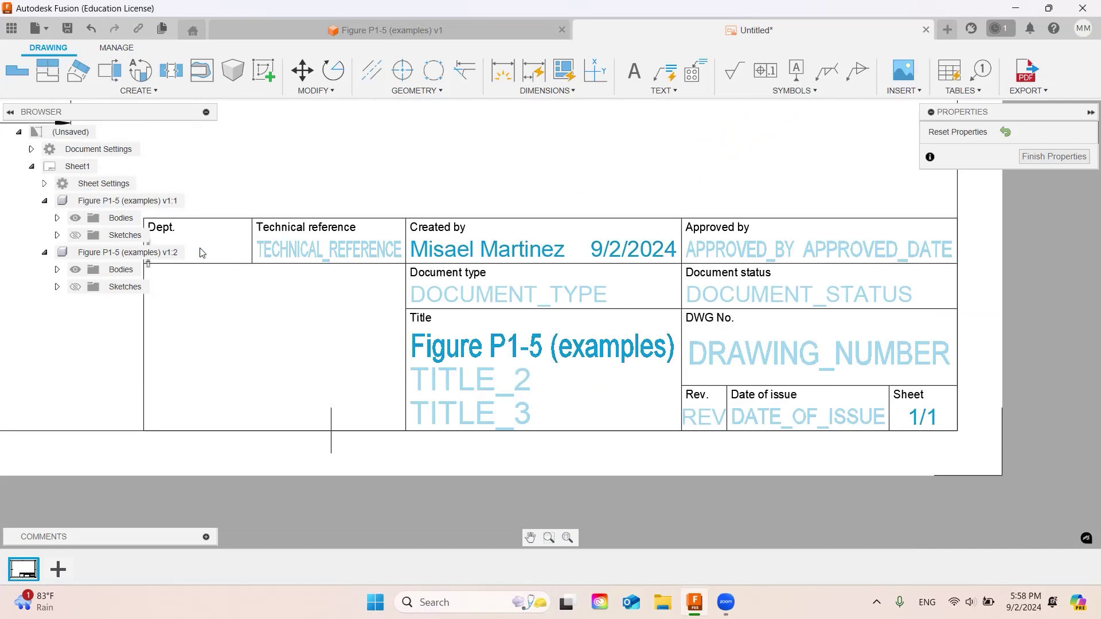
middle_drag(258, 355, 423, 385)
text(12)
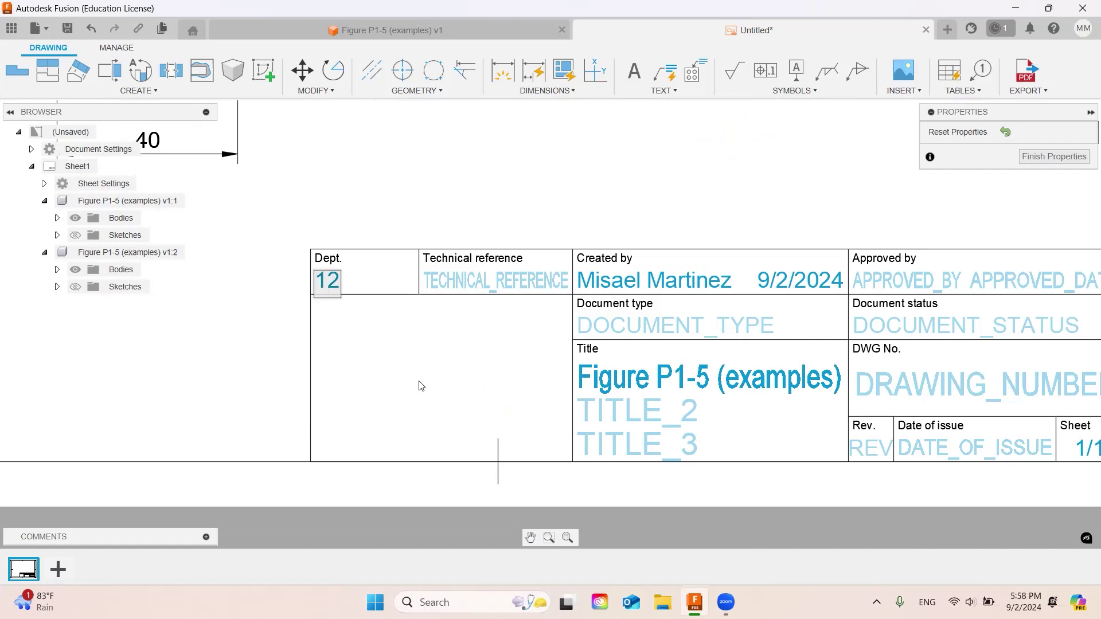
text(21-02)
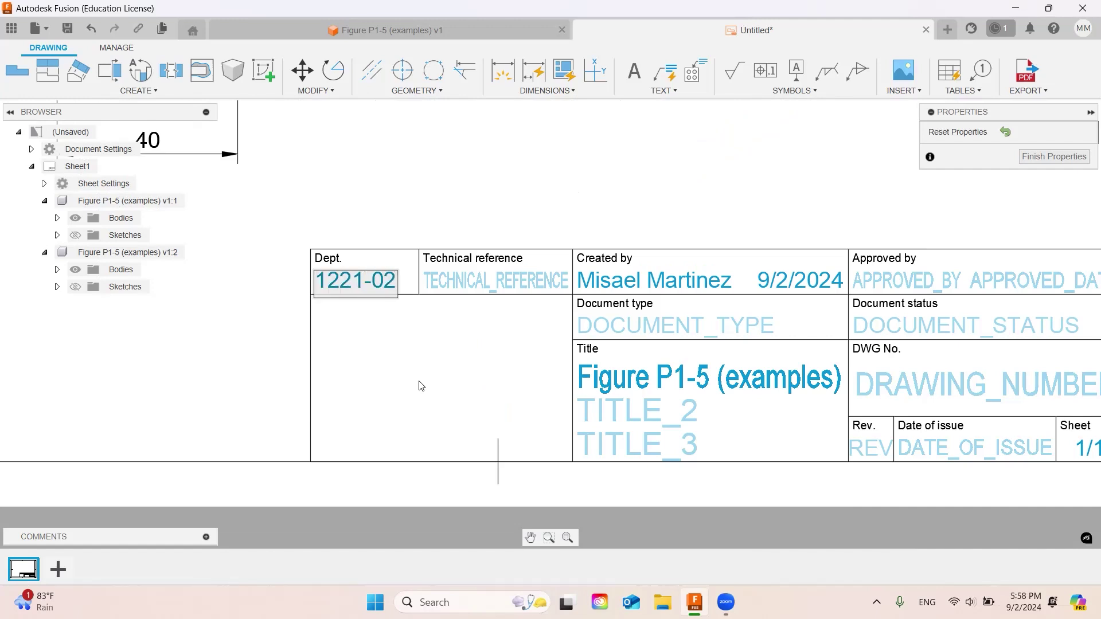
key(Return)
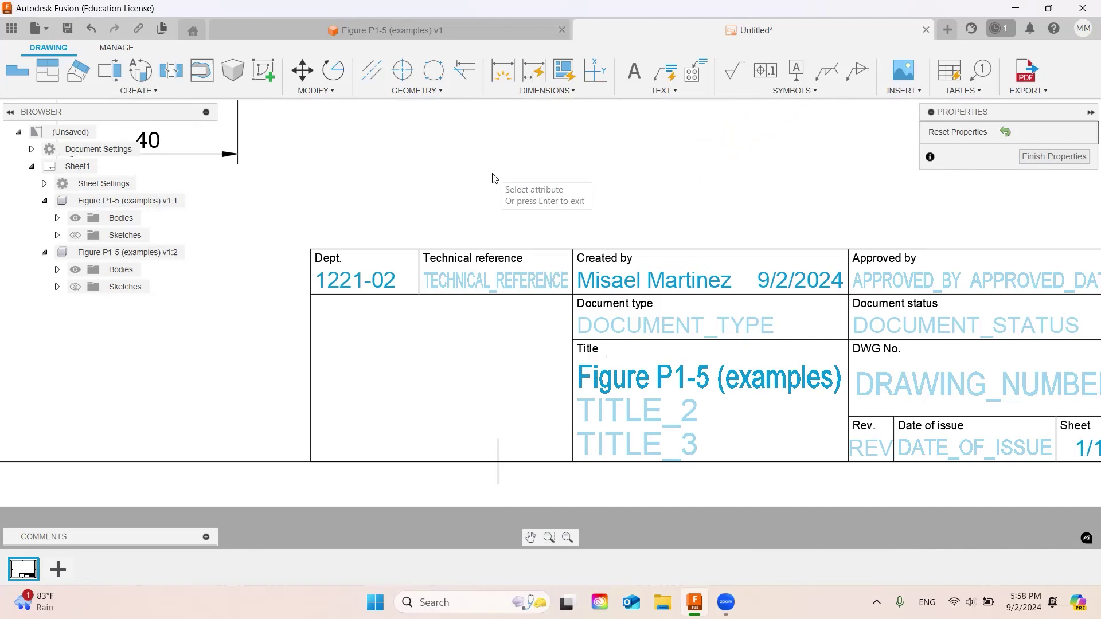
key(Return)
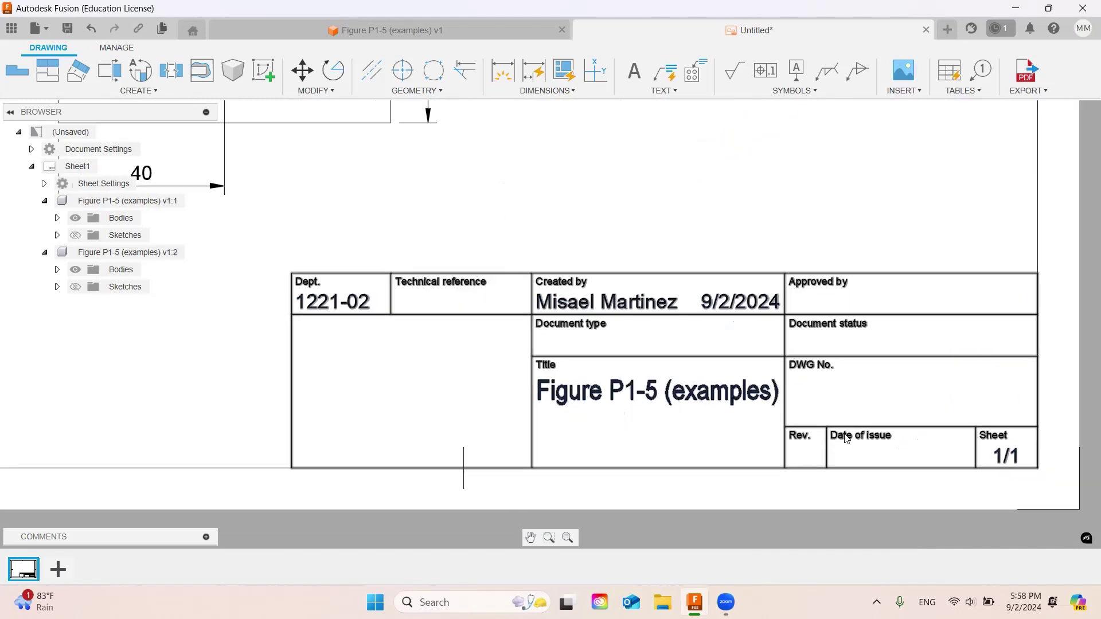
- Save the drawing as "Figure P1-5 (examples) Drawing" in the Fusion 360 Fundamentals project
scroll(874, 425, down, 1)
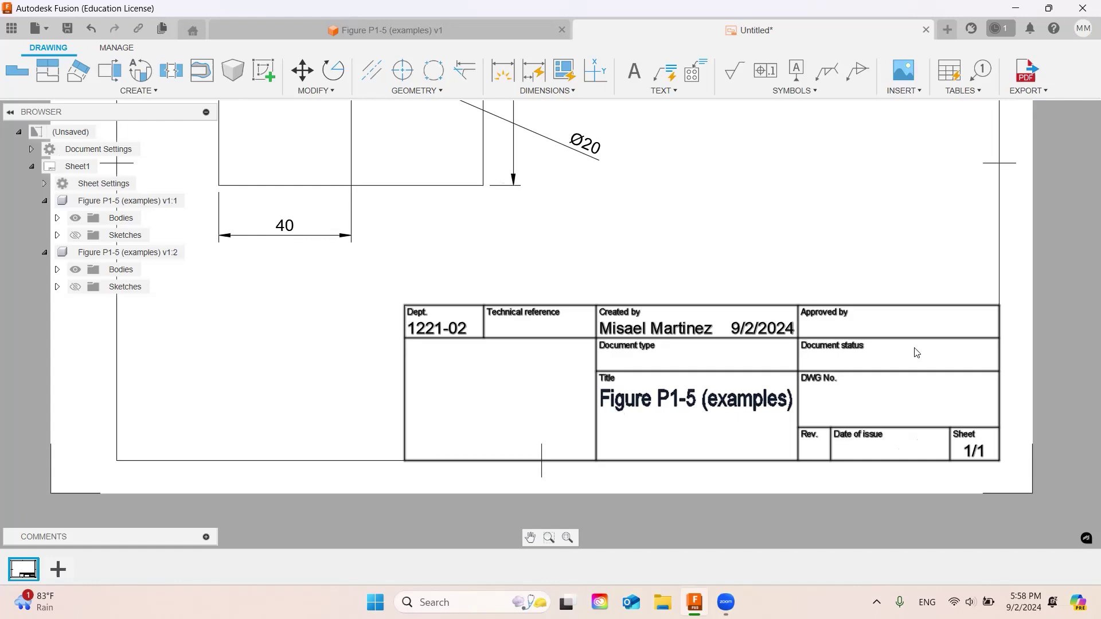
scroll(747, 359, down, 1)
scroll(774, 327, down, 2)
mouse_move(791, 281)
middle_down()
mouse_move(712, 294)
mouse_move(733, 354)
middle_up()
scroll(733, 360, down, 1)
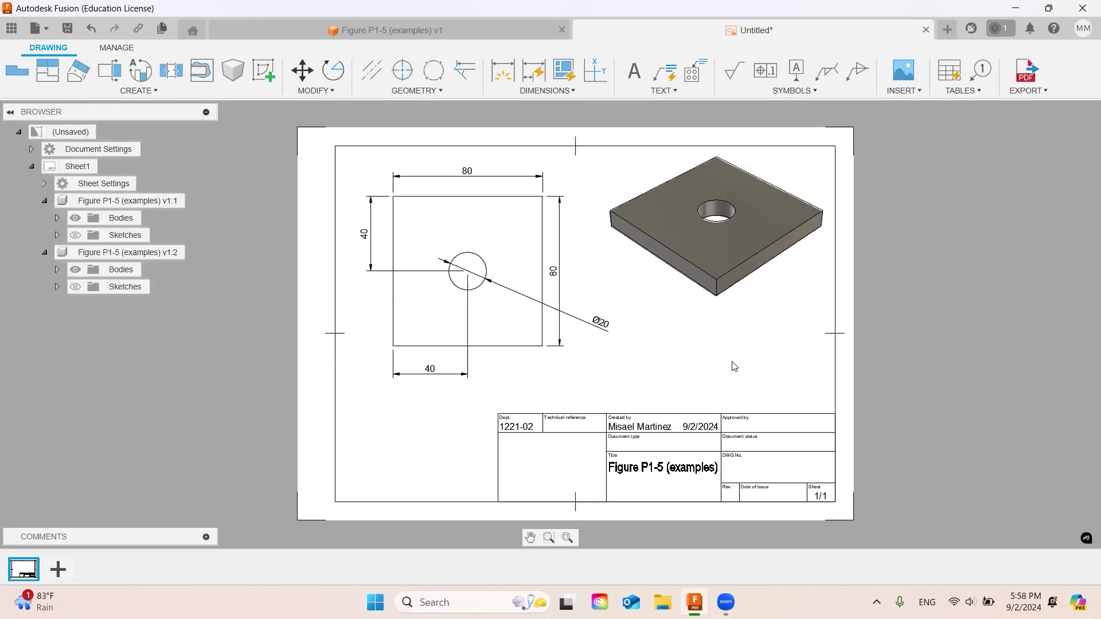
click(68, 29)
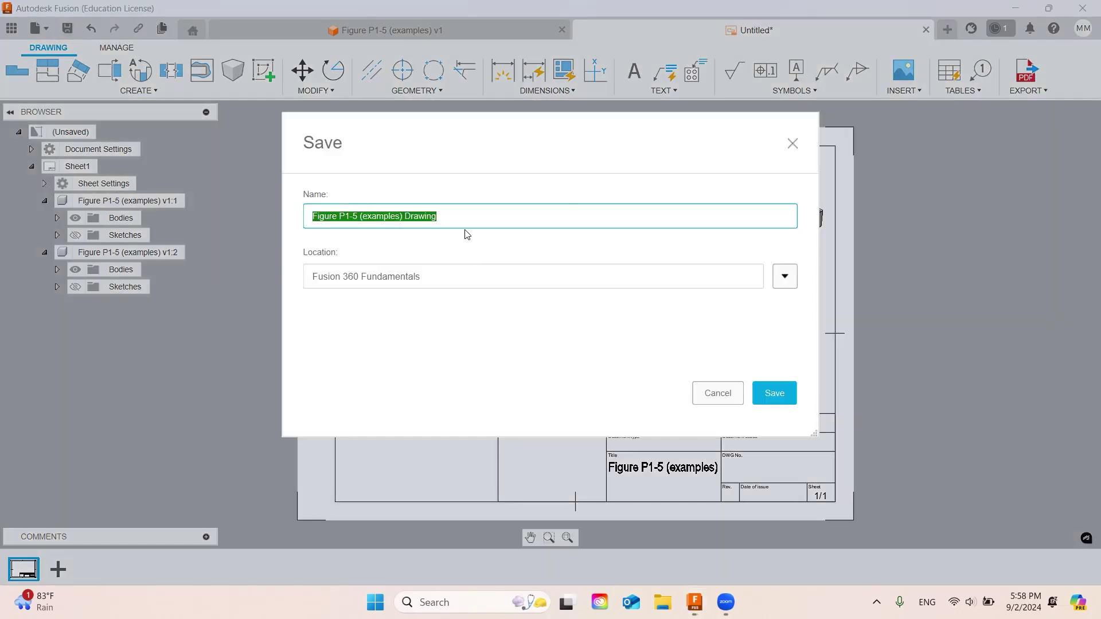
click(786, 395)
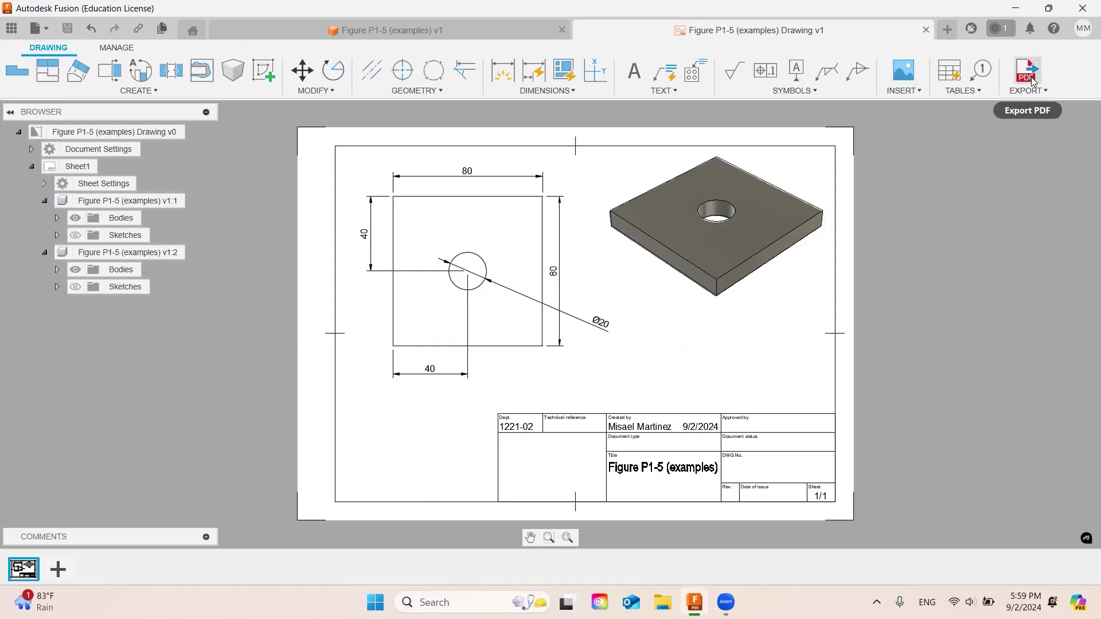
- Export all sheets with lineweights as the PDF "Figure P1-5 (examples) Drawing v1" to the Fusion 360 Fundamentals cloud project and the computer's Downloads folder
click(960, 109)
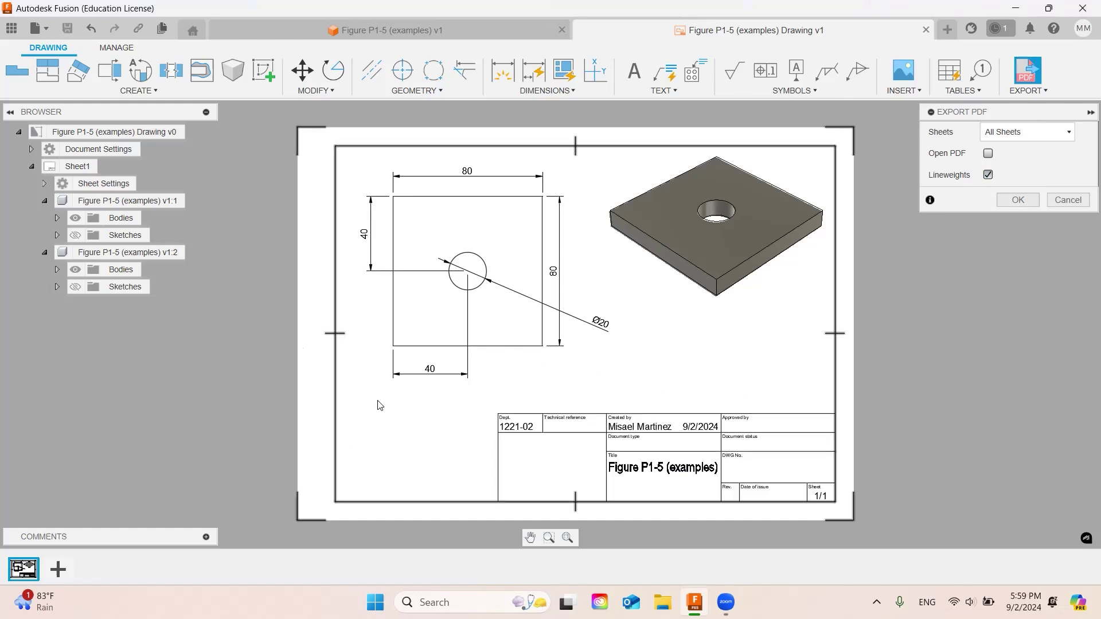
click(1025, 200)
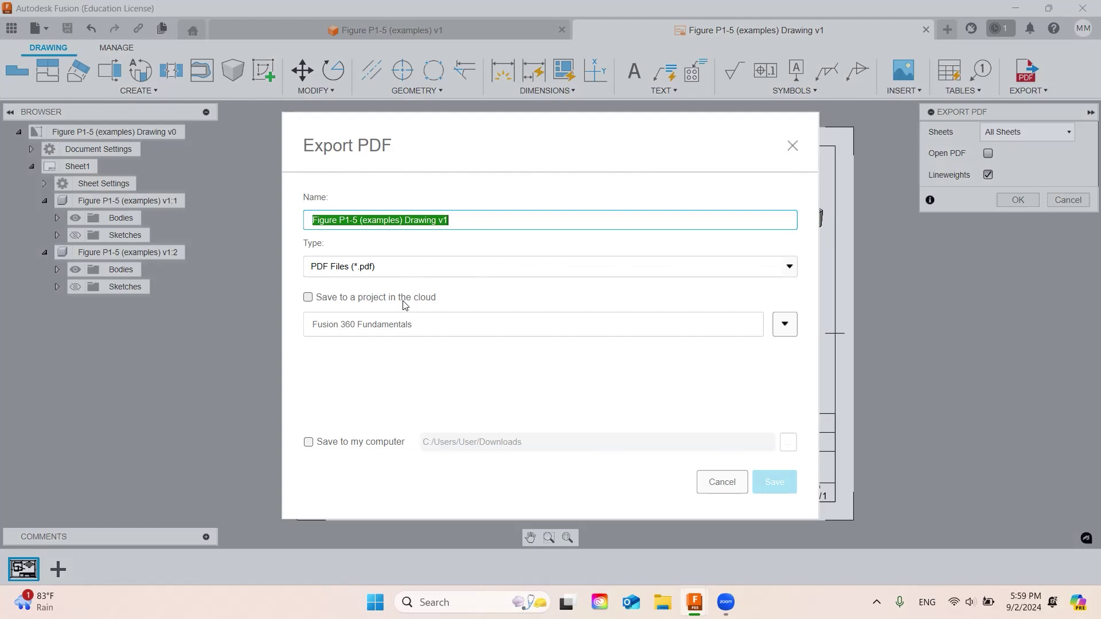
click(347, 298)
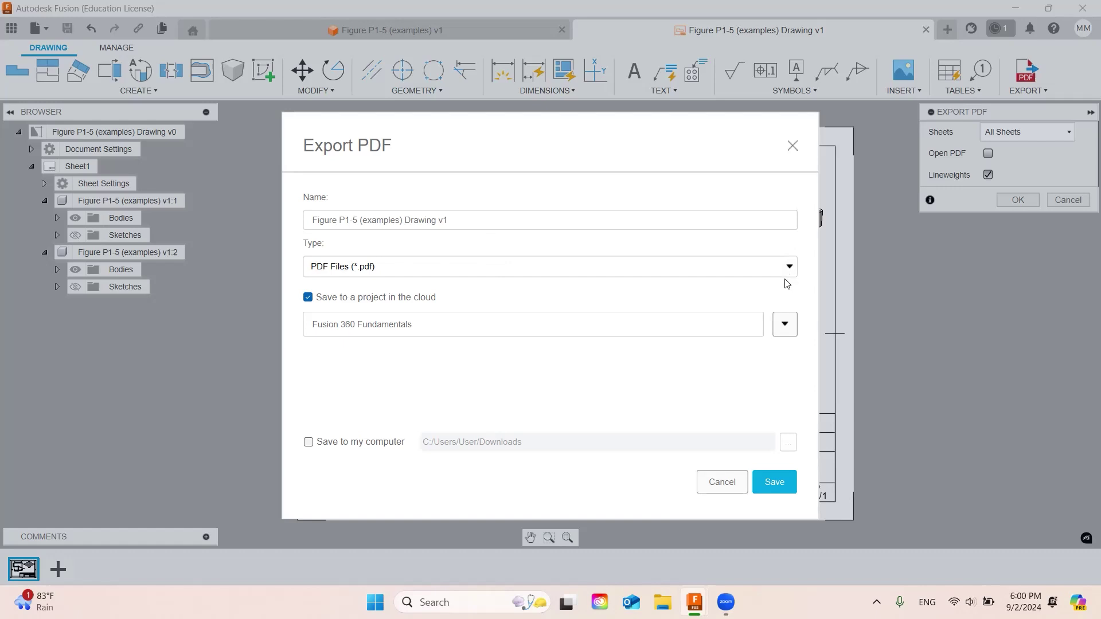
click(308, 442)
click(783, 482)
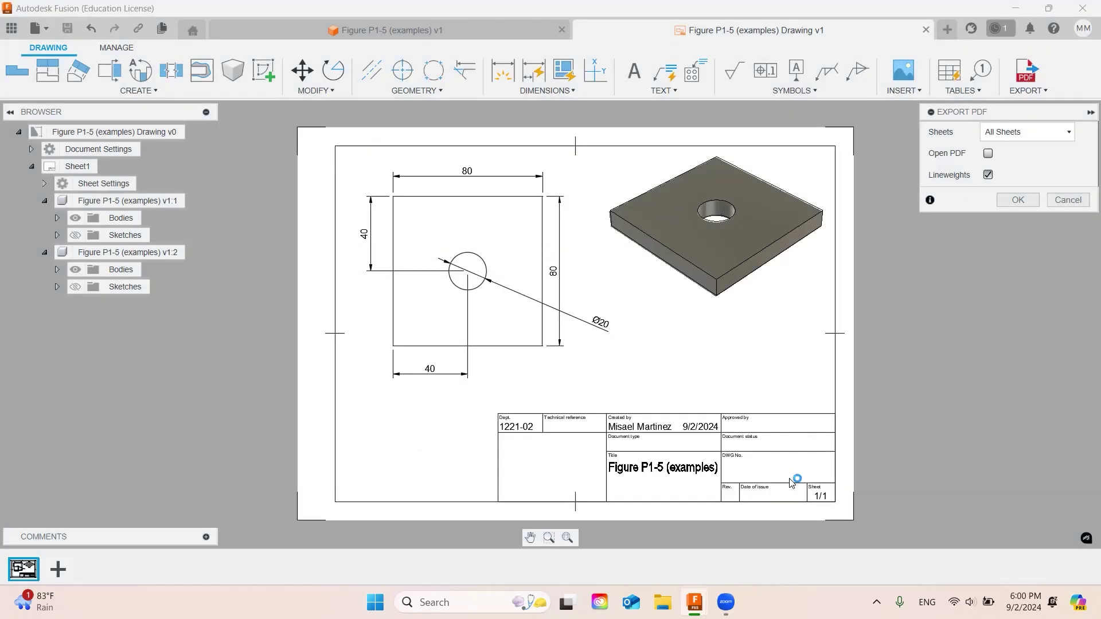